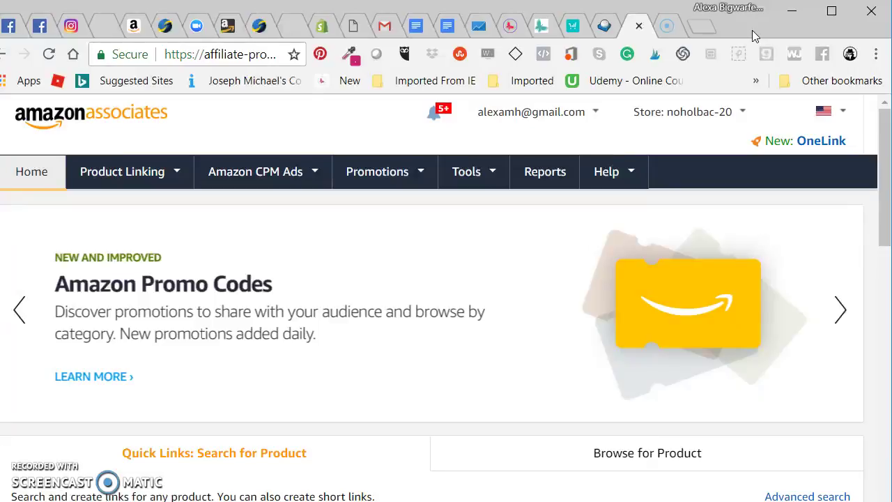
Maximize and restore the browser window, then close the Amazon Associates Central tab
{"action": "left_click", "coordinate": [248, 55]}
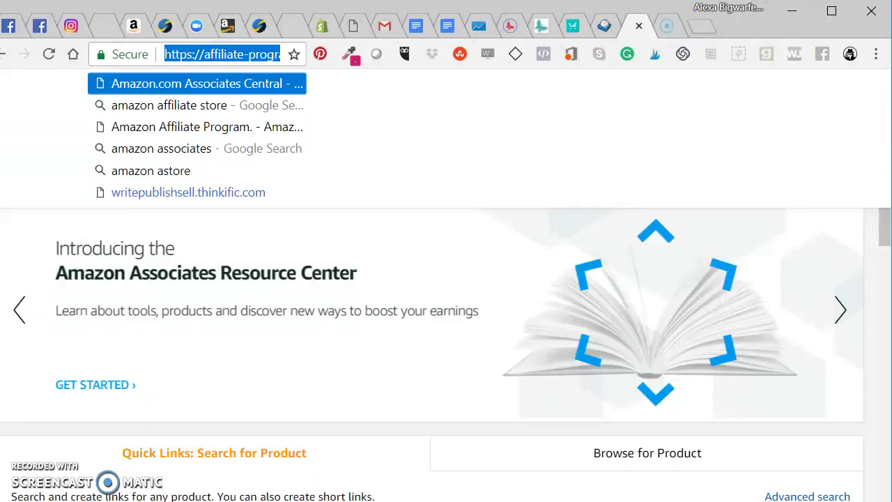
{"action": "key", "text": "super+Up"}
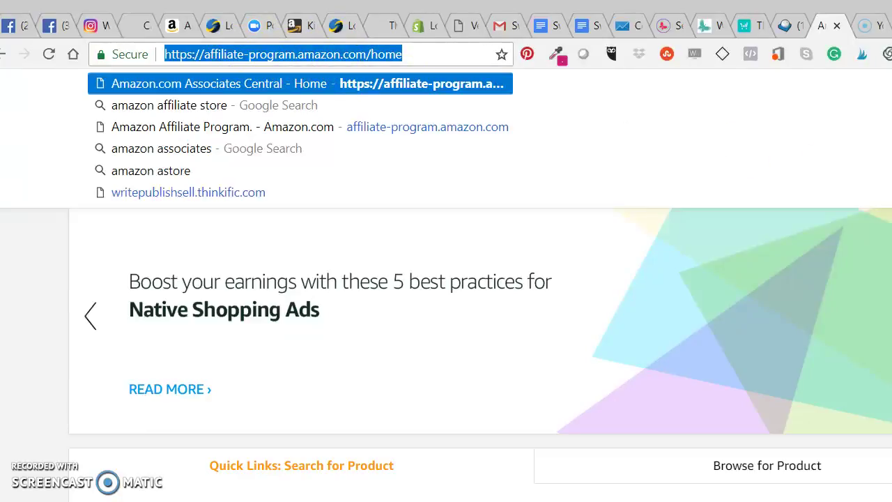
{"action": "key", "text": "super+Down"}
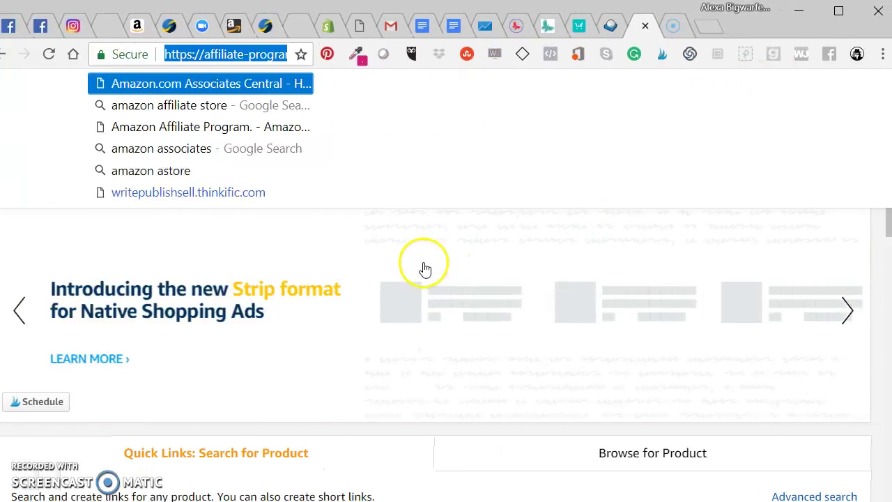
{"action": "scroll", "coordinate": [423, 270], "scroll_direction": "down", "scroll_amount": 7}
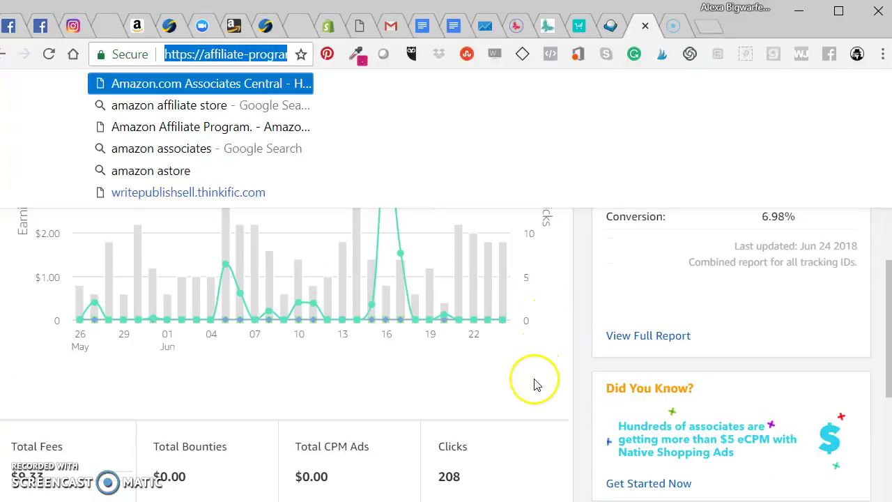
{"action": "scroll", "coordinate": [534, 384], "scroll_direction": "up", "scroll_amount": 7}
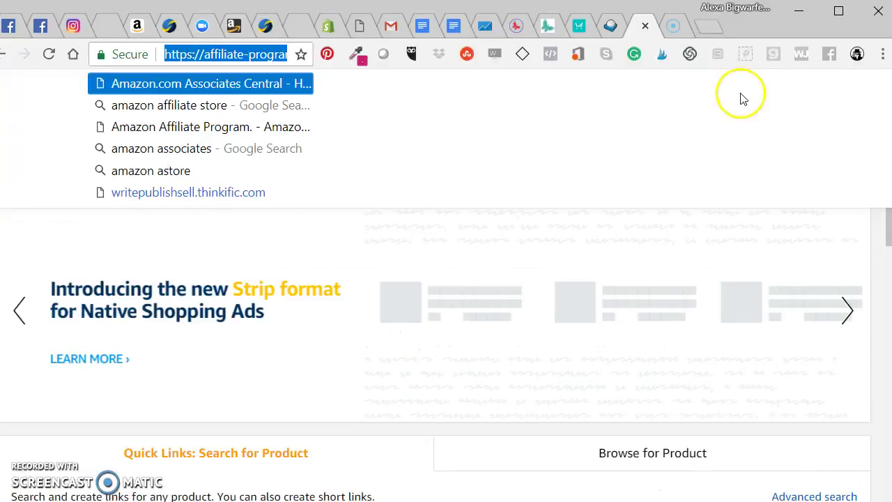
{"action": "left_click", "coordinate": [228, 53]}
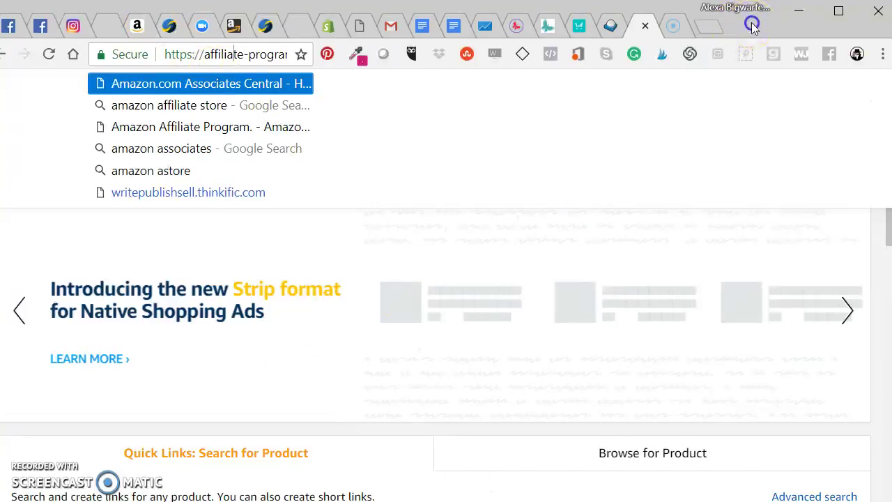
{"action": "left_click", "coordinate": [645, 26]}
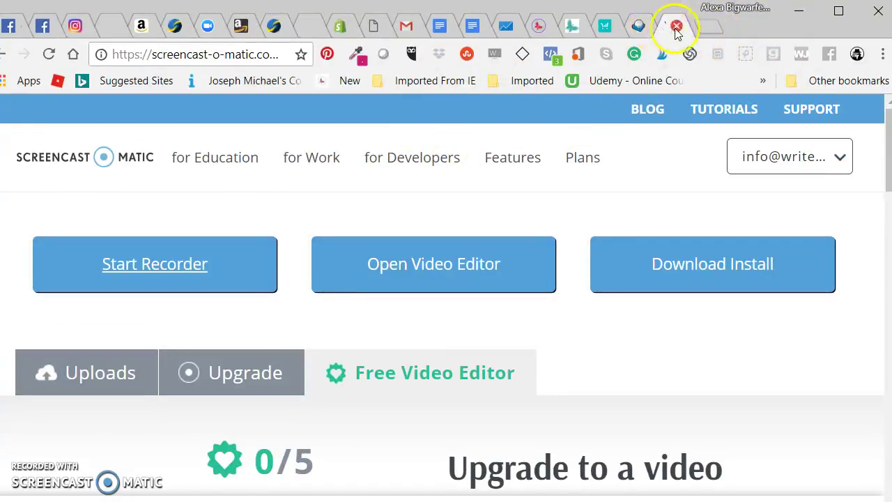
Check the KDP month-to-date report, then switch to the 'Lose the Cape' Amazon Kindle page
{"action": "left_click", "coordinate": [239, 25]}
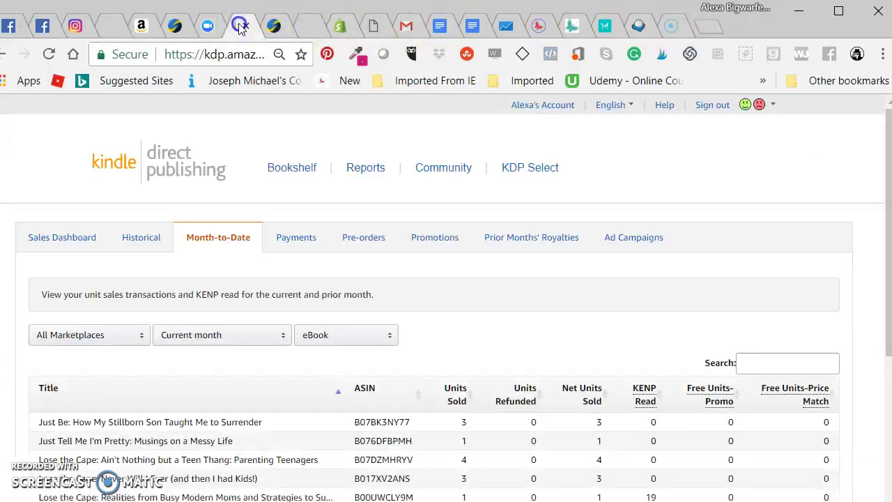
{"action": "left_click", "coordinate": [141, 26]}
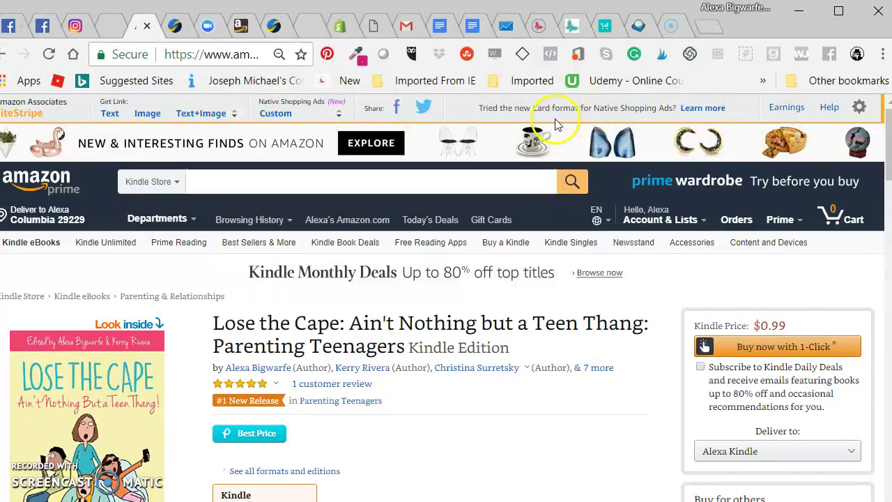
{"action": "left_click", "coordinate": [426, 108]}
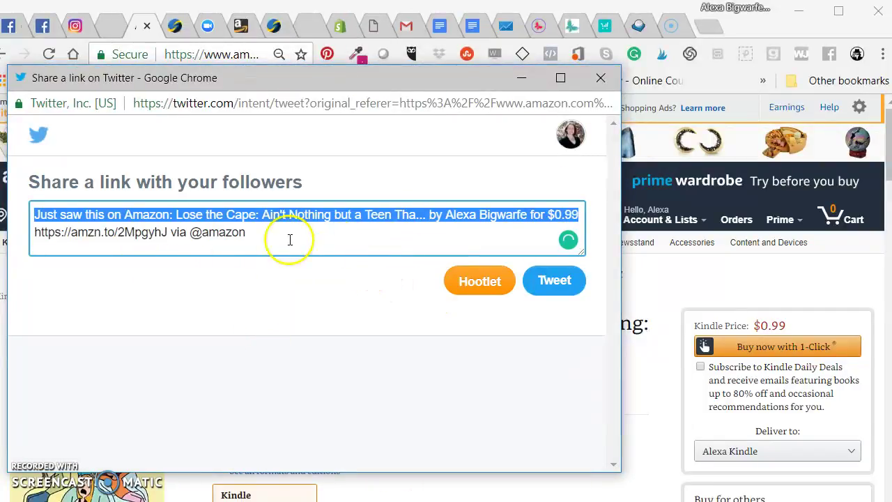
{"action": "left_click", "coordinate": [601, 78]}
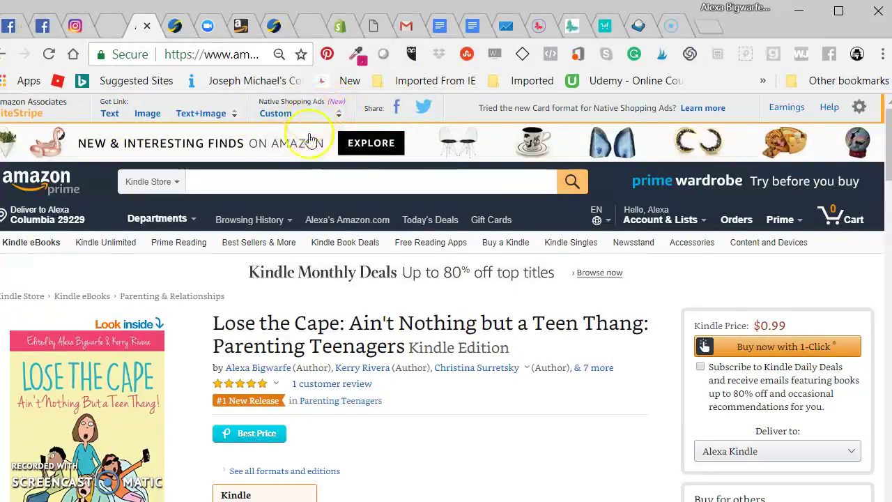
Generate SiteStripe Text, Medium Image and Text+Image links for 'Lose the Cape', then close the popup
{"action": "left_click", "coordinate": [110, 113]}
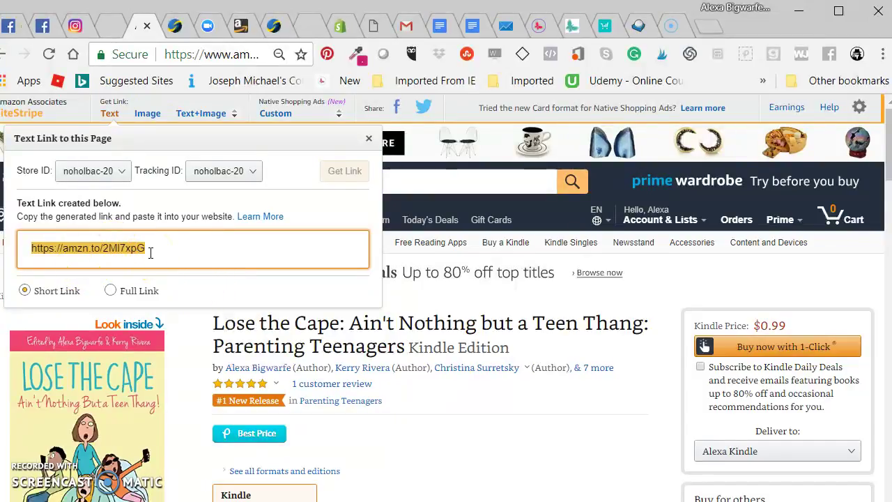
{"action": "left_click", "coordinate": [147, 113]}
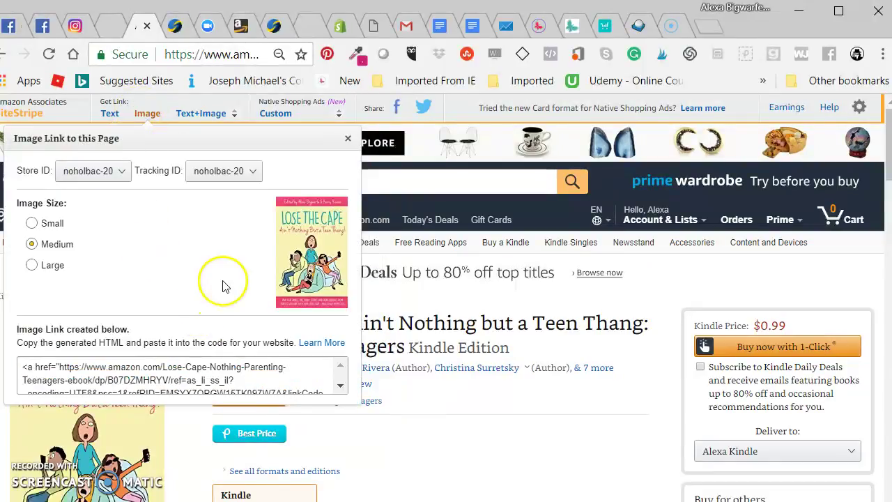
{"action": "scroll", "coordinate": [321, 295], "scroll_direction": "down", "scroll_amount": 1}
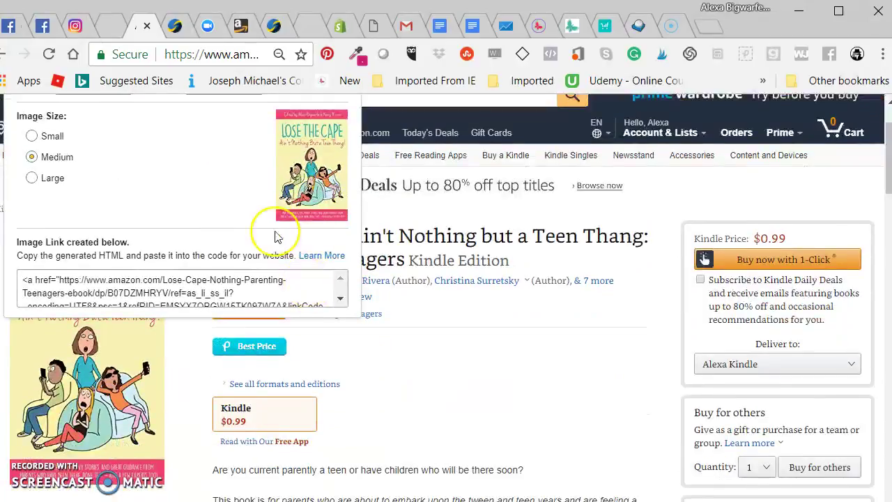
{"action": "left_click", "coordinate": [42, 181]}
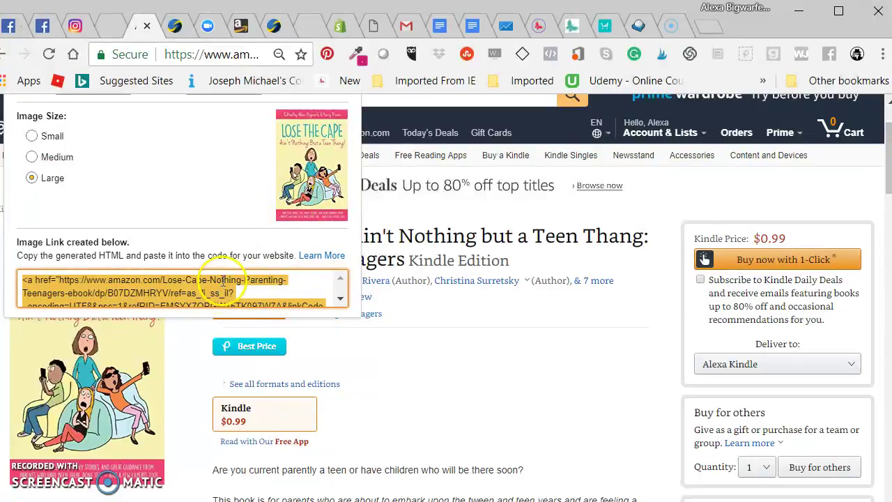
{"action": "scroll", "coordinate": [220, 282], "scroll_direction": "up", "scroll_amount": 2}
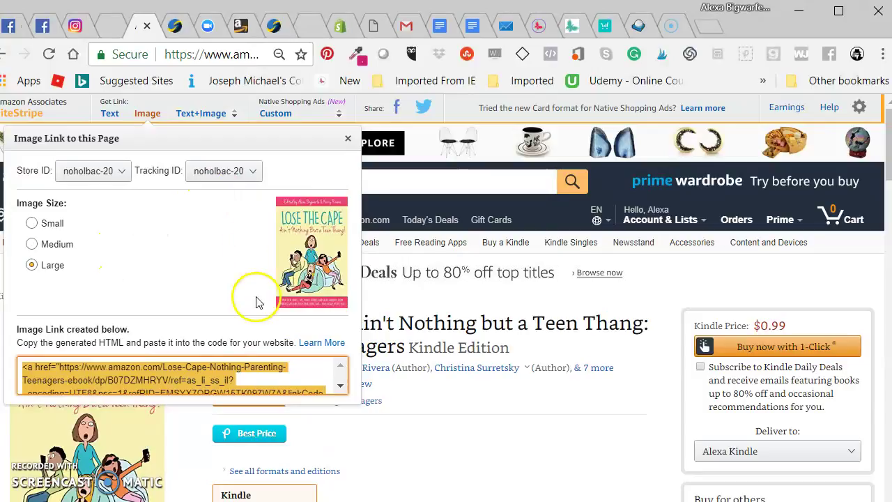
{"action": "left_click", "coordinate": [30, 249]}
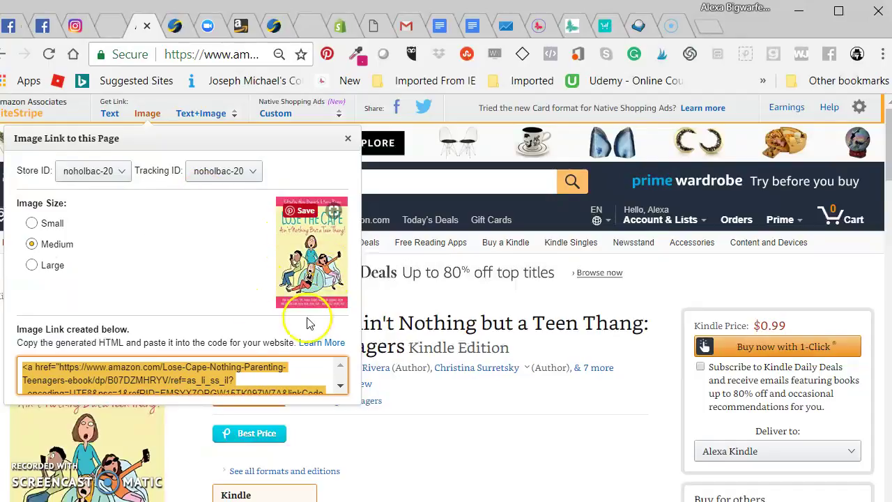
{"action": "left_click", "coordinate": [200, 113]}
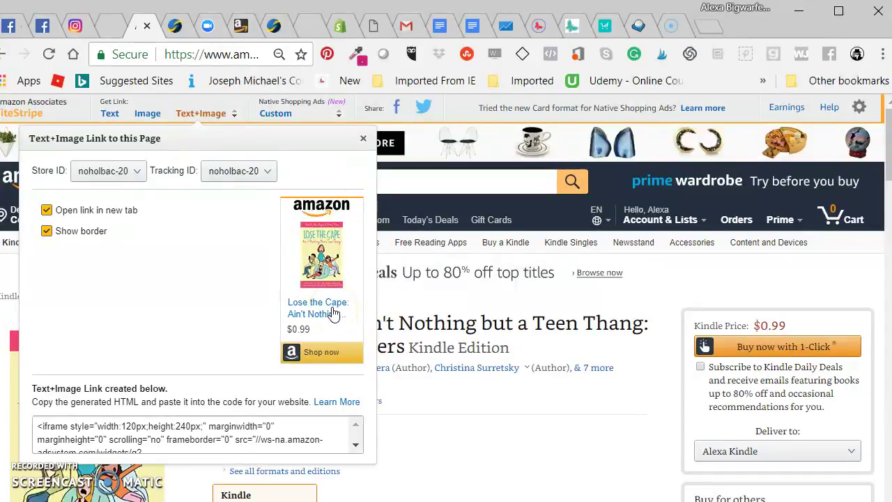
{"action": "left_click", "coordinate": [362, 142]}
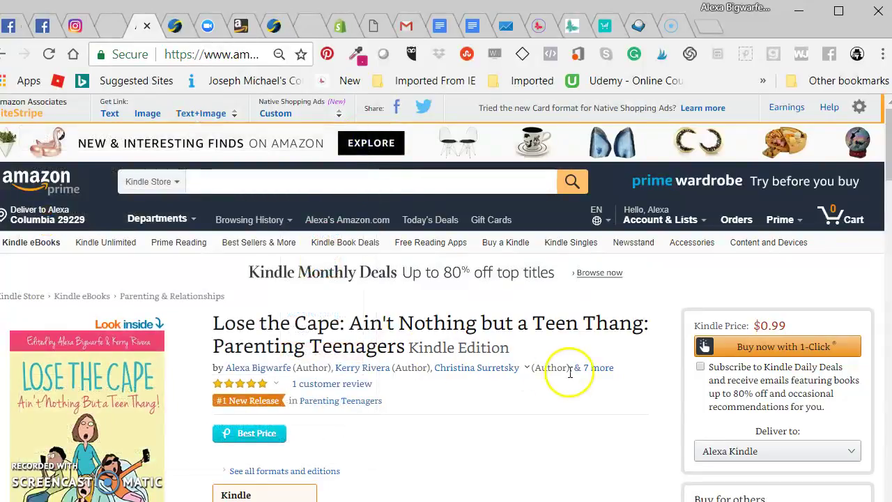
{"action": "scroll", "coordinate": [578, 378], "scroll_direction": "down", "scroll_amount": 1}
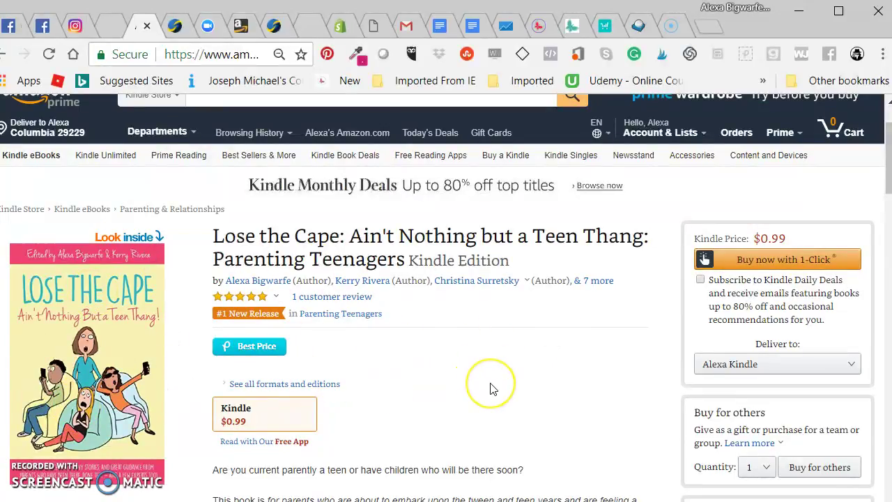
{"action": "scroll", "coordinate": [492, 388], "scroll_direction": "down", "scroll_amount": 6}
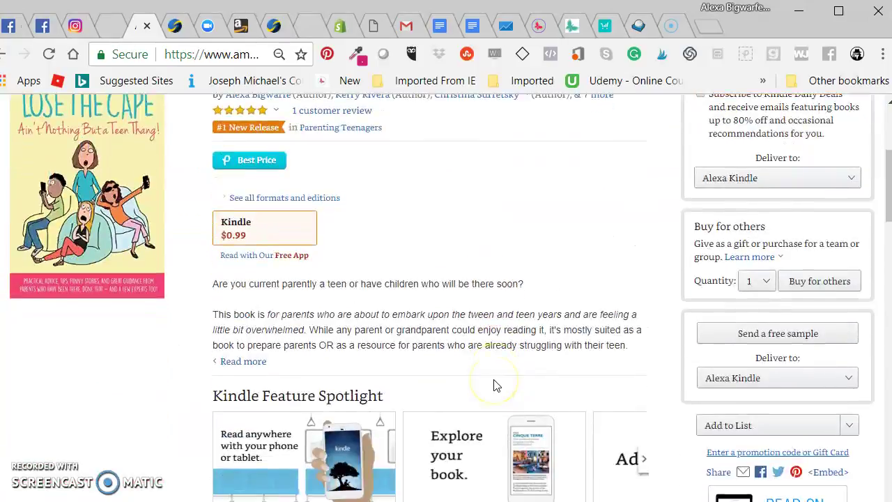
{"action": "scroll", "coordinate": [494, 384], "scroll_direction": "up", "scroll_amount": 3}
{"action": "scroll", "coordinate": [494, 386], "scroll_direction": "up", "scroll_amount": 4}
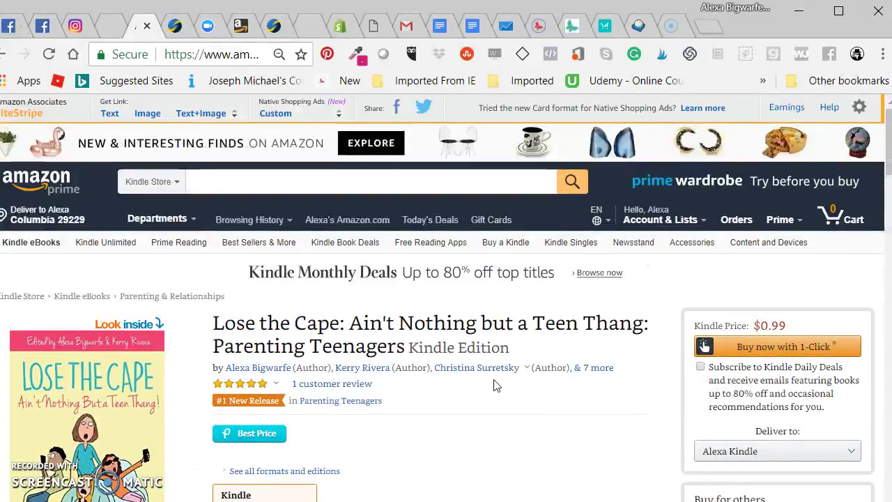
{"action": "scroll", "coordinate": [493, 386], "scroll_direction": "down", "scroll_amount": 1}
{"action": "scroll", "coordinate": [493, 385], "scroll_direction": "down", "scroll_amount": 1}
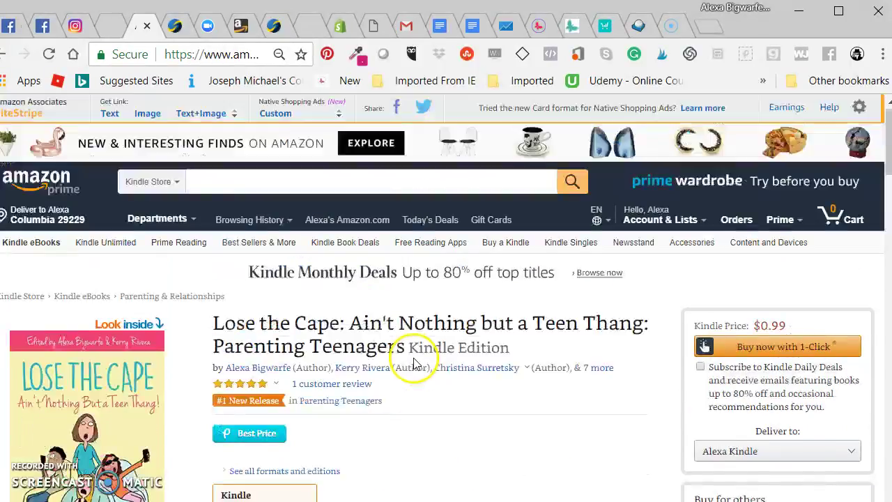
{"action": "scroll", "coordinate": [364, 329], "scroll_direction": "up", "scroll_amount": 2}
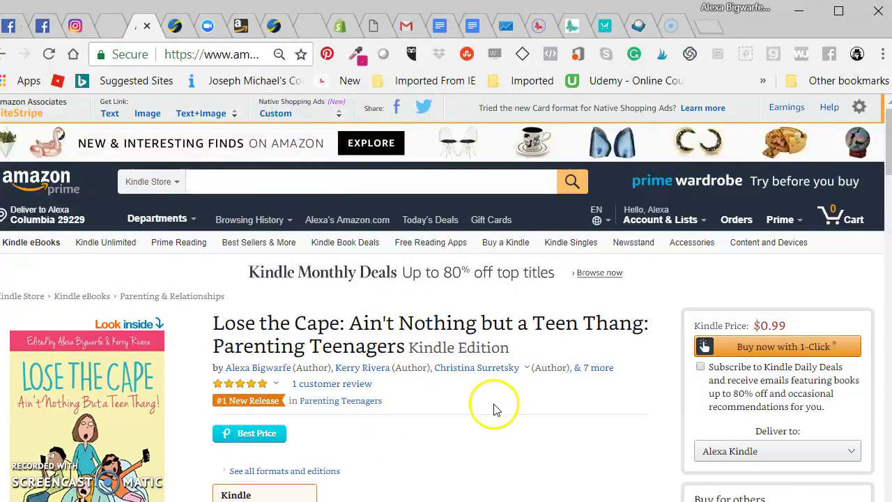
{"action": "mouse_move", "coordinate": [152, 403]}
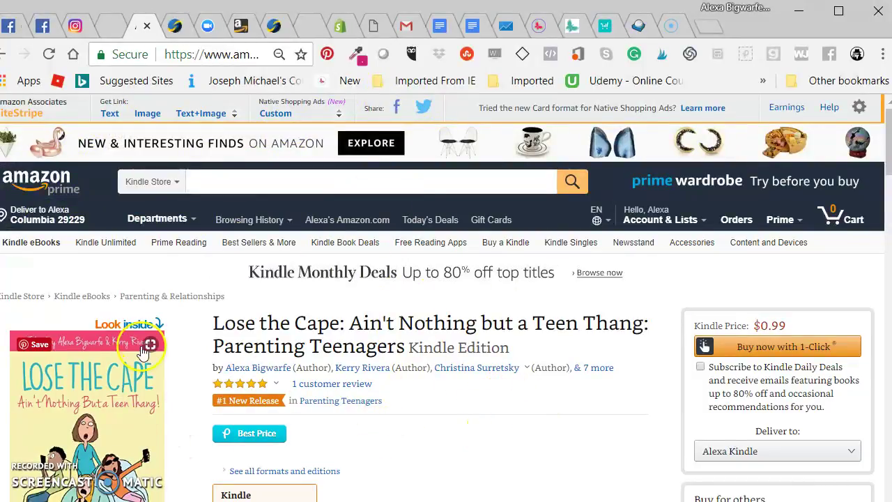
{"action": "scroll", "coordinate": [426, 322], "scroll_direction": "down", "scroll_amount": 1}
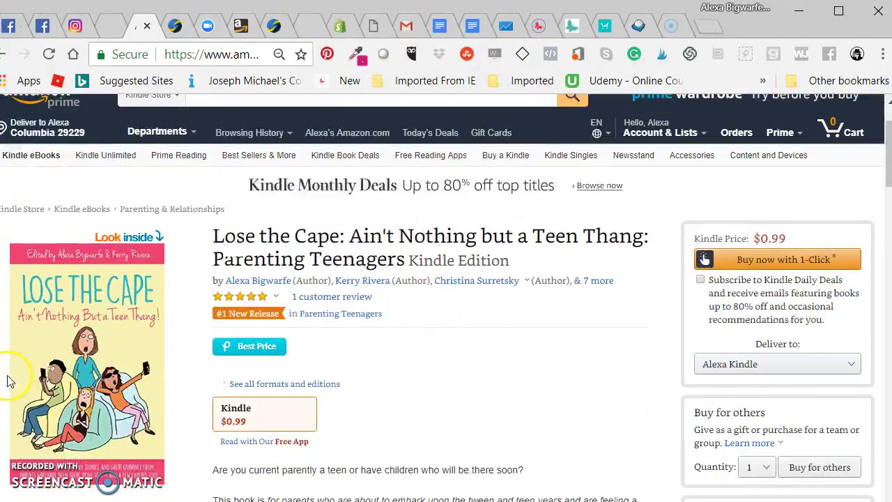
{"action": "mouse_move", "coordinate": [120, 343]}
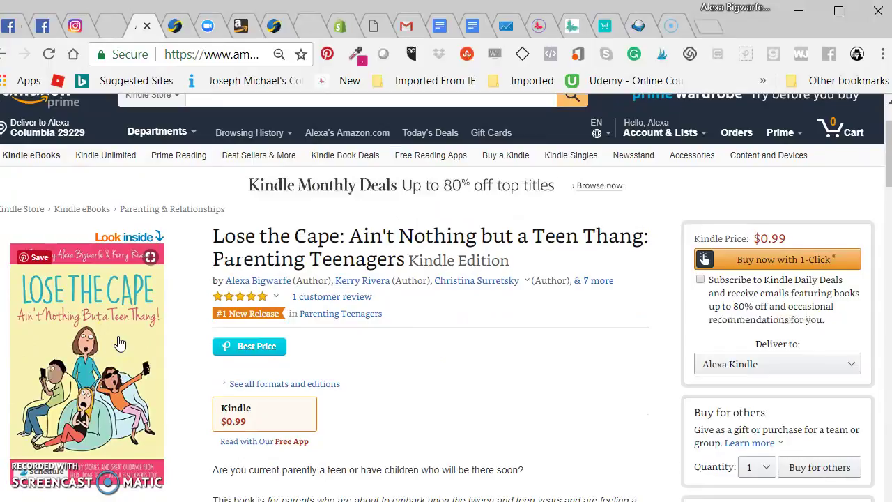
{"action": "left_click", "coordinate": [125, 368]}
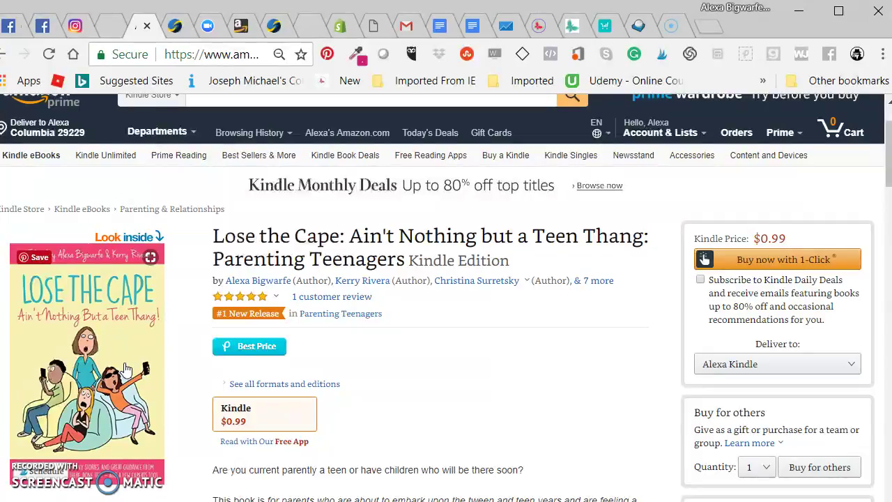
{"action": "scroll", "coordinate": [505, 330], "scroll_direction": "up", "scroll_amount": 2}
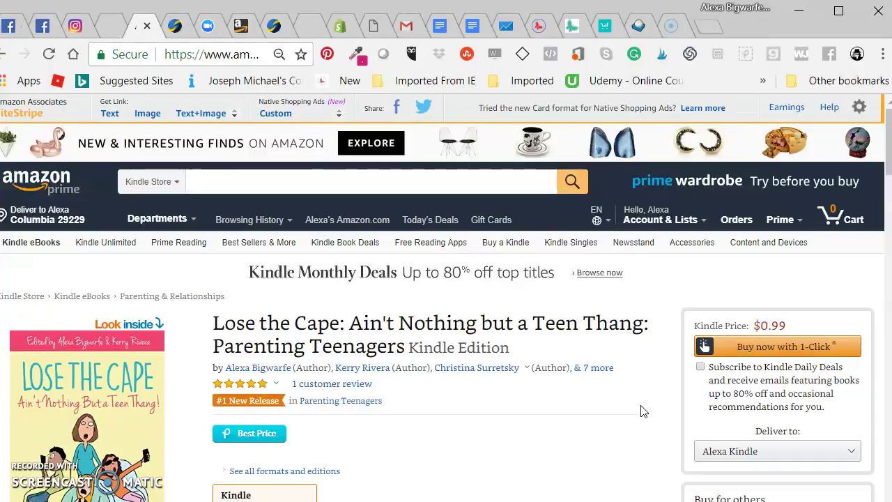
{"action": "scroll", "coordinate": [649, 422], "scroll_direction": "down", "scroll_amount": 4}
{"action": "scroll", "coordinate": [648, 425], "scroll_direction": "up", "scroll_amount": 2}
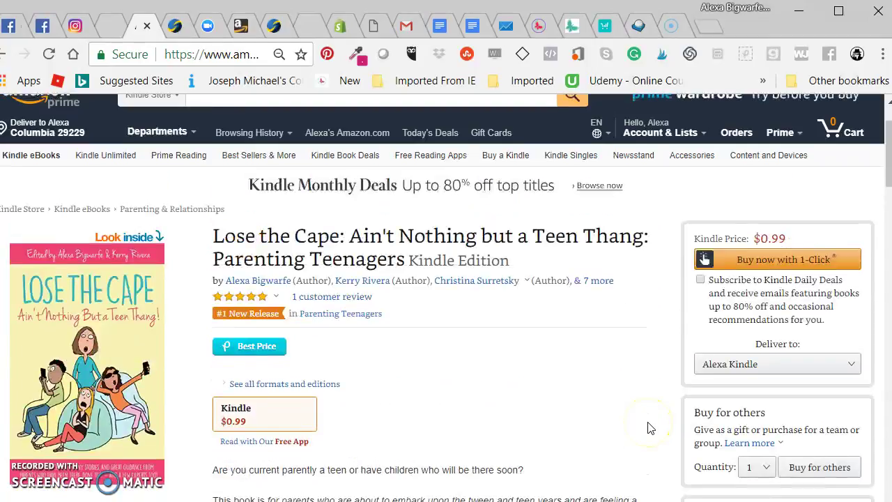
{"action": "scroll", "coordinate": [649, 427], "scroll_direction": "up", "scroll_amount": 2}
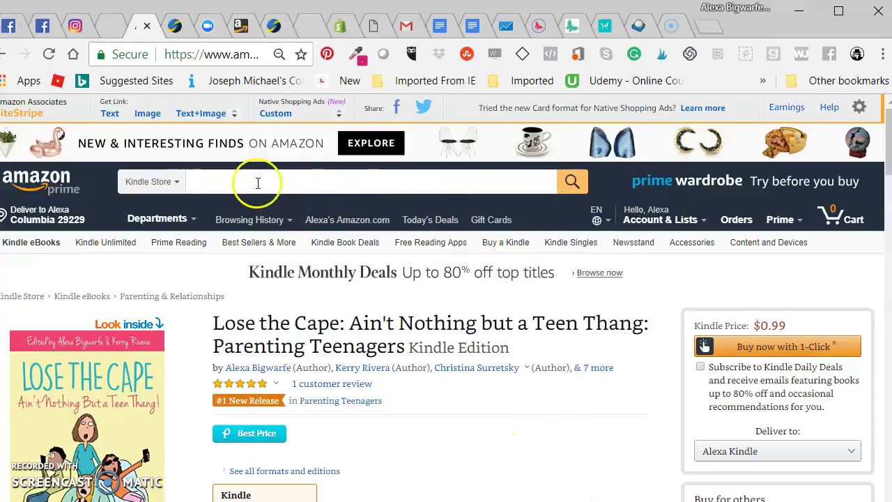
{"action": "left_click", "coordinate": [160, 182]}
Search the Women department for 'clothes'
{"action": "left_click", "coordinate": [133, 212]}
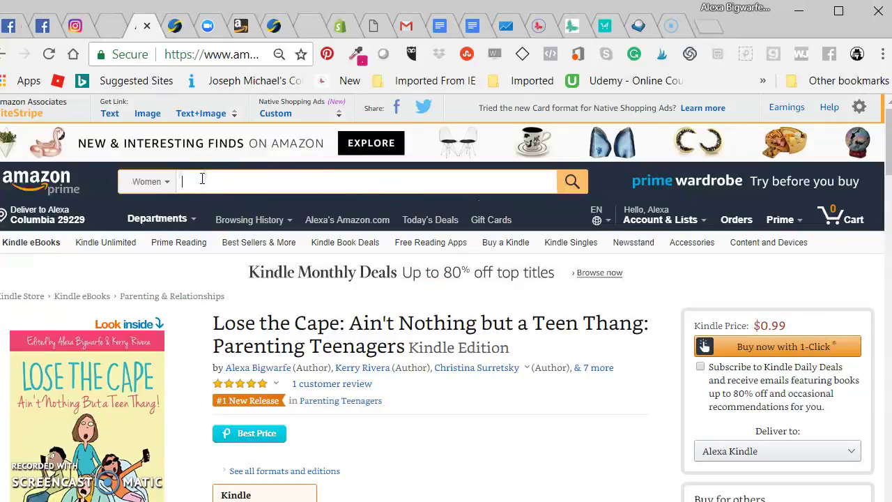
{"action": "type", "text": "clothes"}
{"action": "key", "text": "Return"}
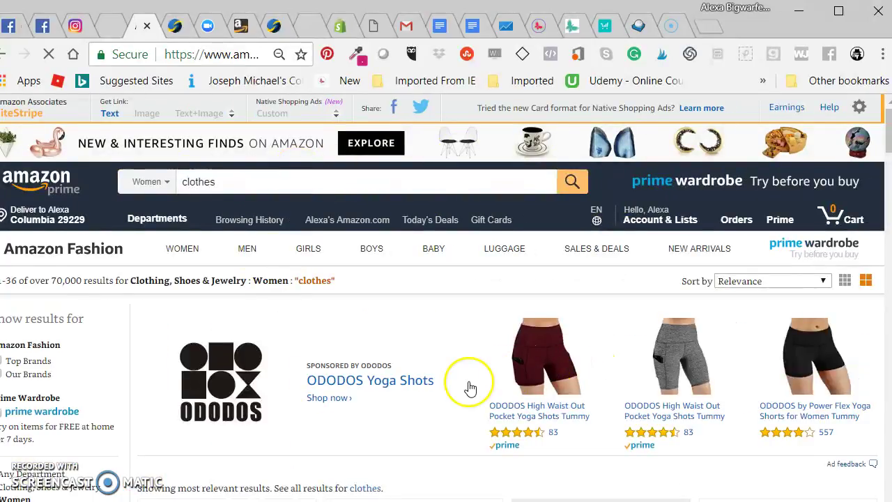
Open the IF Pajamas boys' dinosaur pajama set listing and browse its product page
{"action": "scroll", "coordinate": [470, 388], "scroll_direction": "down", "scroll_amount": 5}
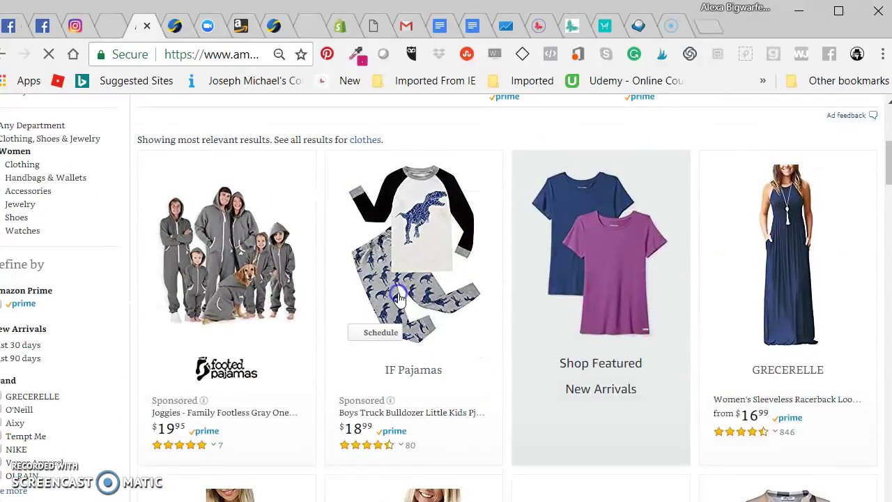
{"action": "left_click", "coordinate": [399, 297]}
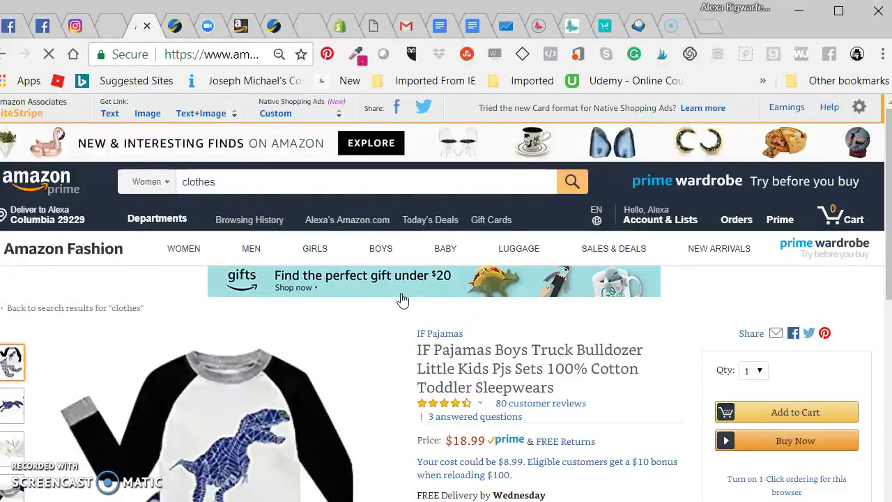
{"action": "scroll", "coordinate": [582, 279], "scroll_direction": "down", "scroll_amount": 4}
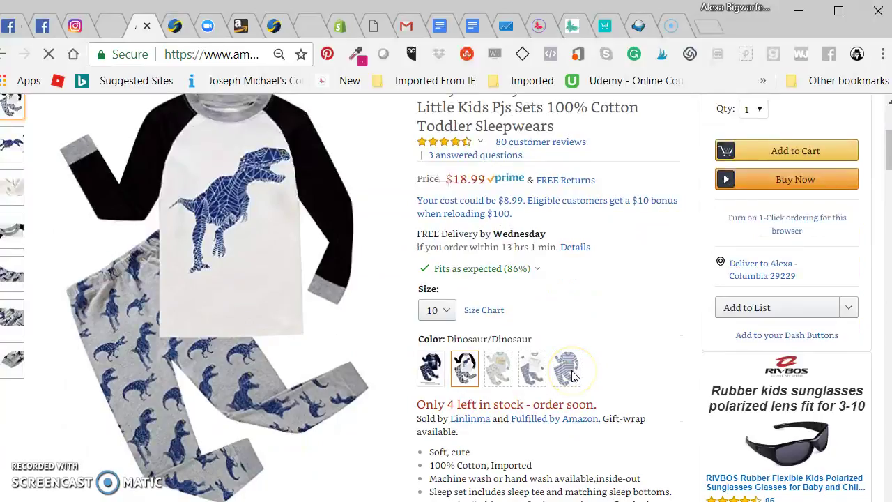
{"action": "scroll", "coordinate": [618, 462], "scroll_direction": "up", "scroll_amount": 4}
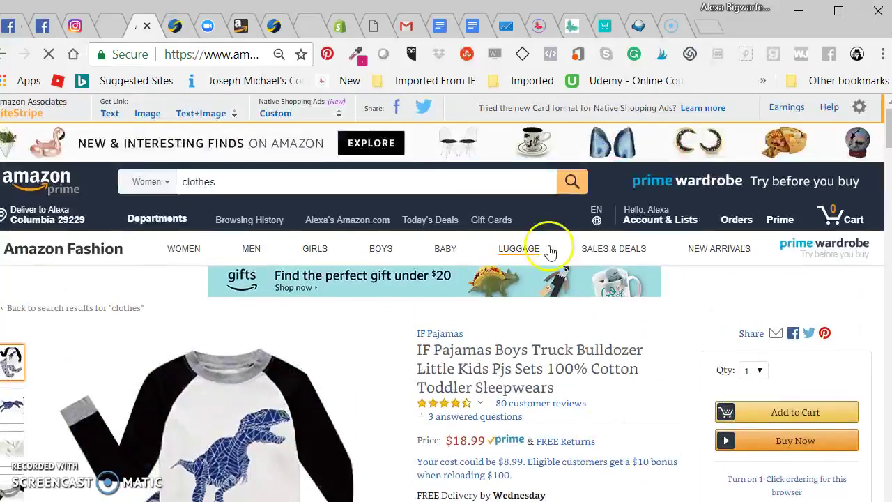
{"action": "scroll", "coordinate": [540, 425], "scroll_direction": "down", "scroll_amount": 4}
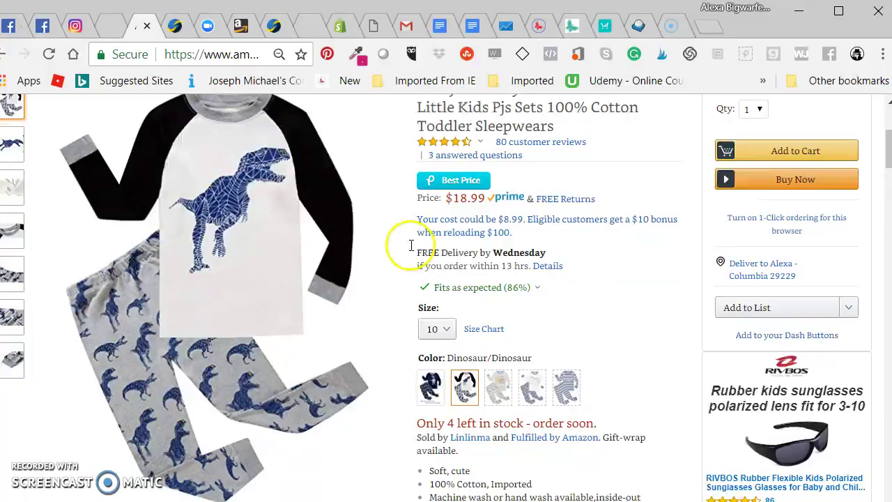
{"action": "scroll", "coordinate": [412, 246], "scroll_direction": "up", "scroll_amount": 4}
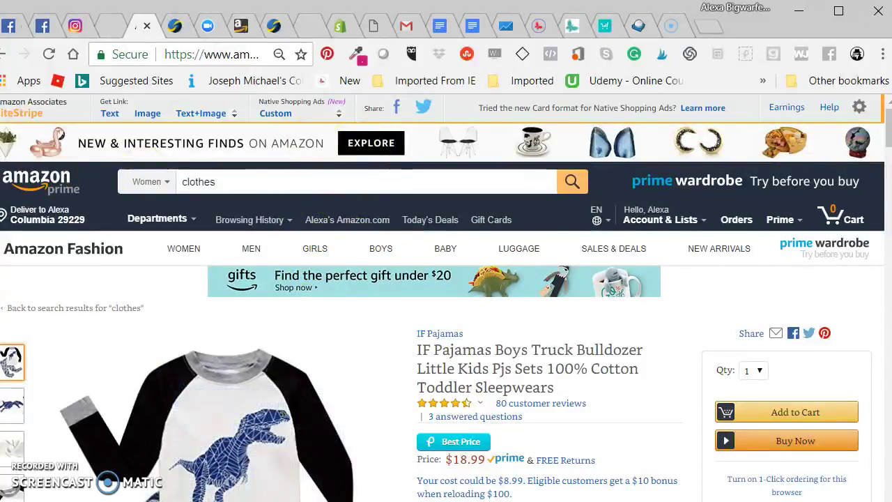
Create a SiteStripe short text link for the pajama set and close it
{"action": "left_click", "coordinate": [103, 114]}
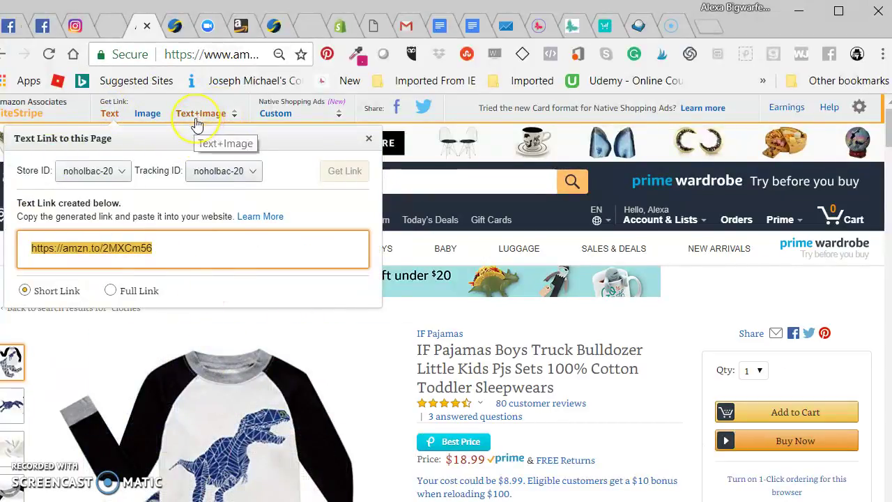
{"action": "left_click", "coordinate": [368, 138]}
{"action": "scroll", "coordinate": [189, 210], "scroll_direction": "down", "scroll_amount": 4}
Start saving the product page via Save as…, then cancel the save
{"action": "right_click", "coordinate": [178, 202]}
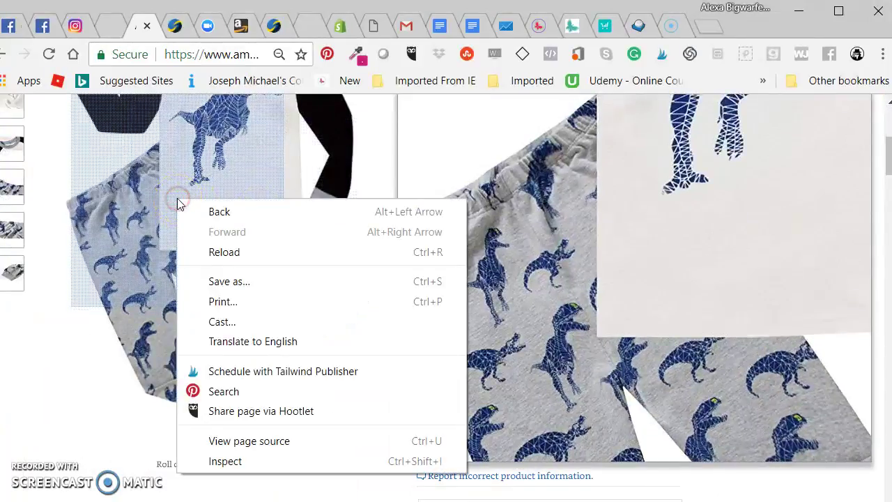
{"action": "left_click", "coordinate": [237, 282]}
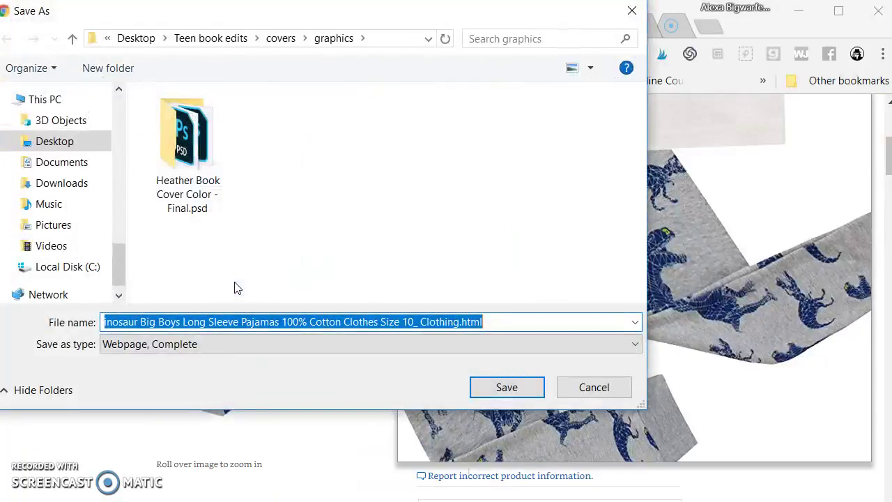
{"action": "left_click", "coordinate": [586, 388]}
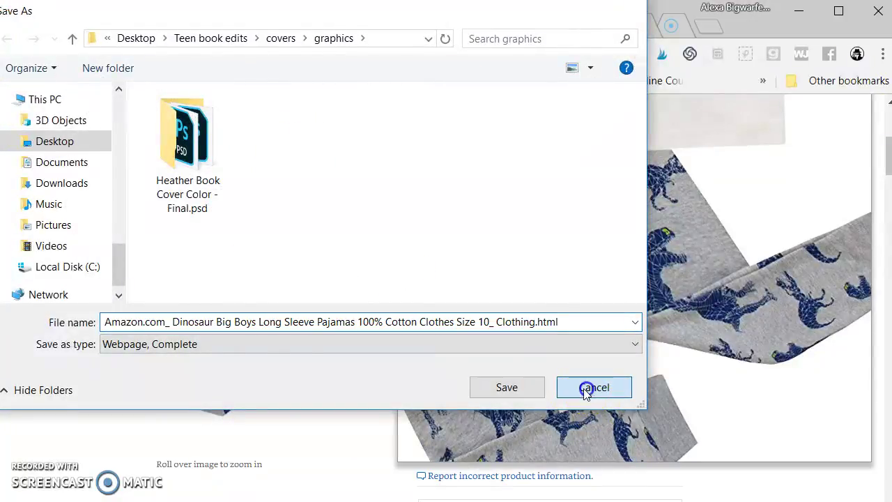
{"action": "scroll", "coordinate": [242, 293], "scroll_direction": "up", "scroll_amount": 1}
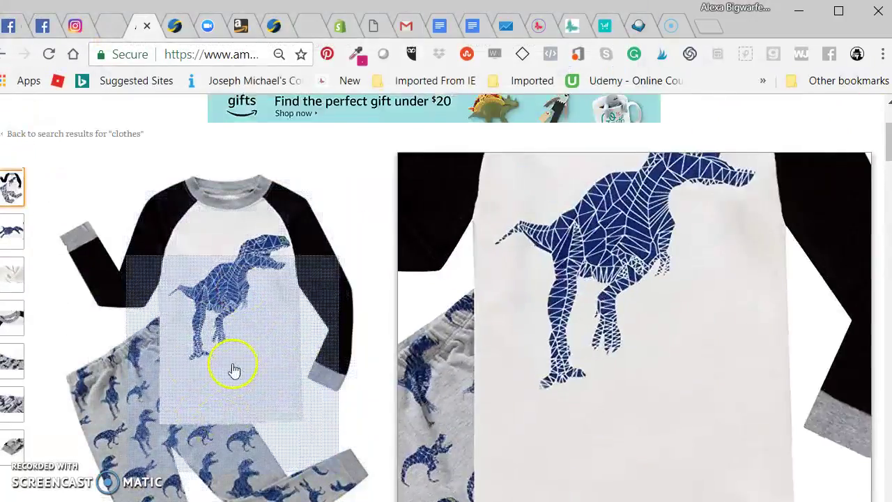
{"action": "scroll", "coordinate": [231, 363], "scroll_direction": "up", "scroll_amount": 2}
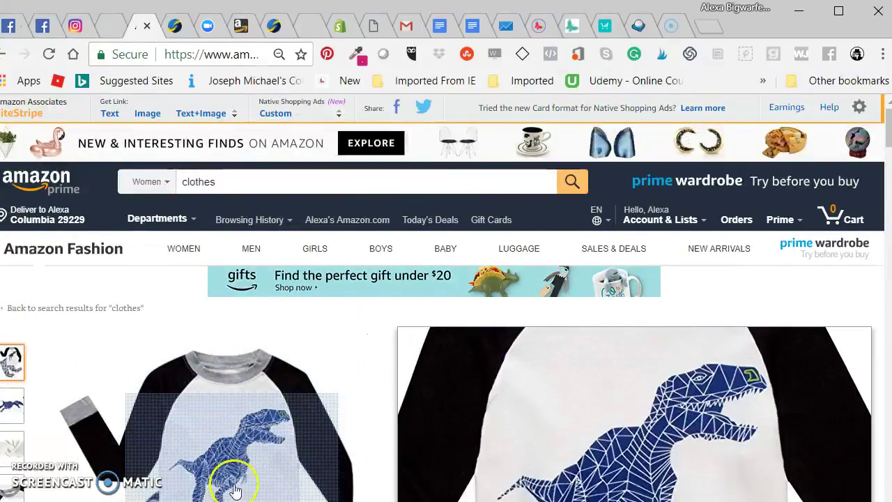